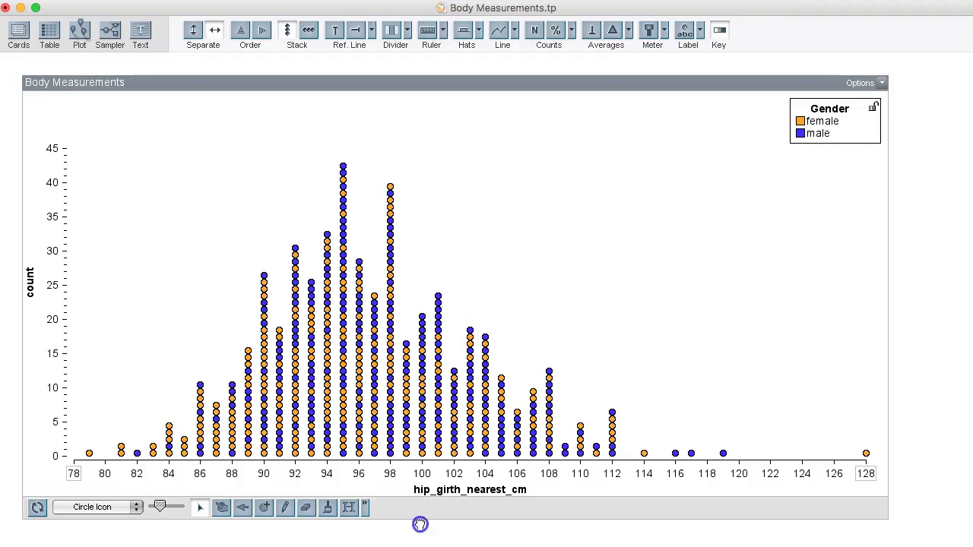
Step: Drag Gender onto the vertical axis so hip girth shows separate male and female rows
left_click(69, 319)
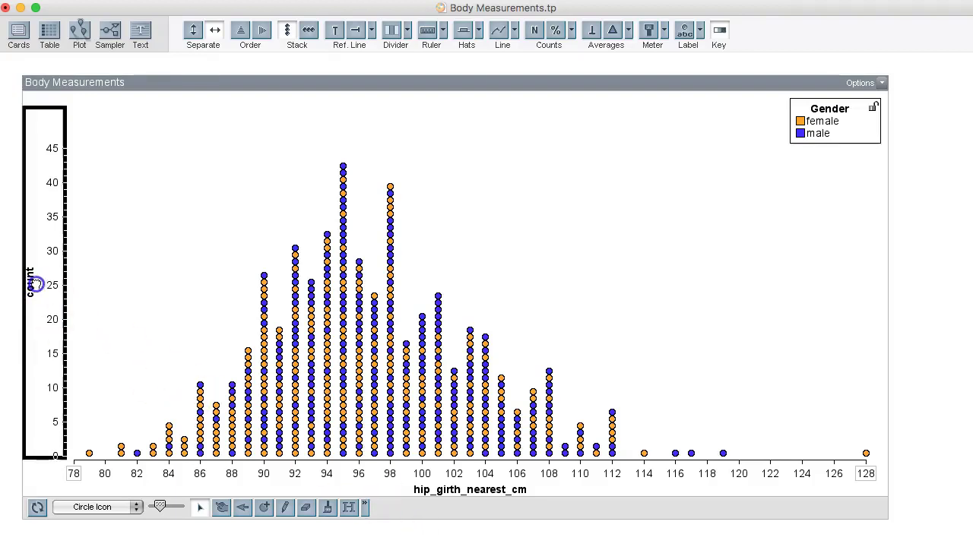
left_click_drag(68, 319, 33, 280)
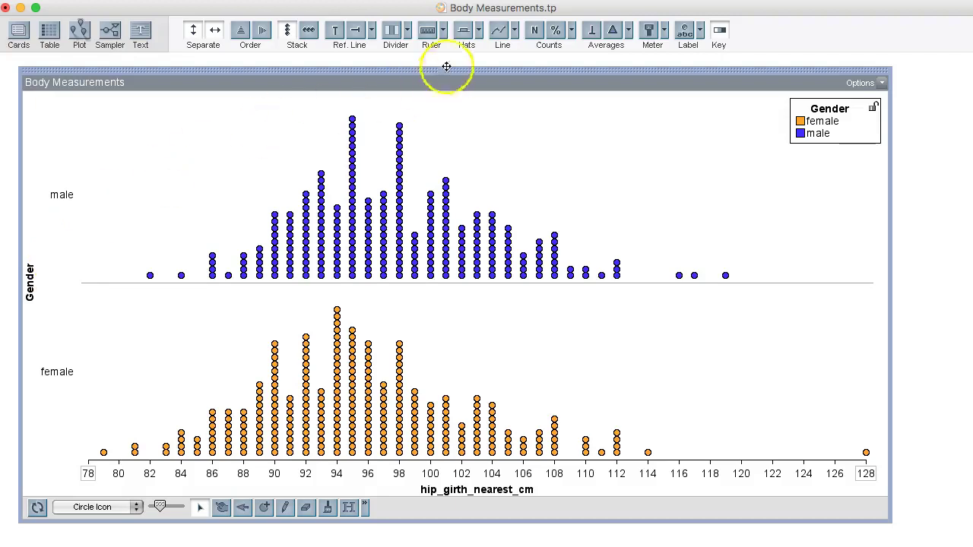
Step: Add Box Plot hats to both gender rows and shrink the dots with the Icon Size slider
left_click(478, 30)
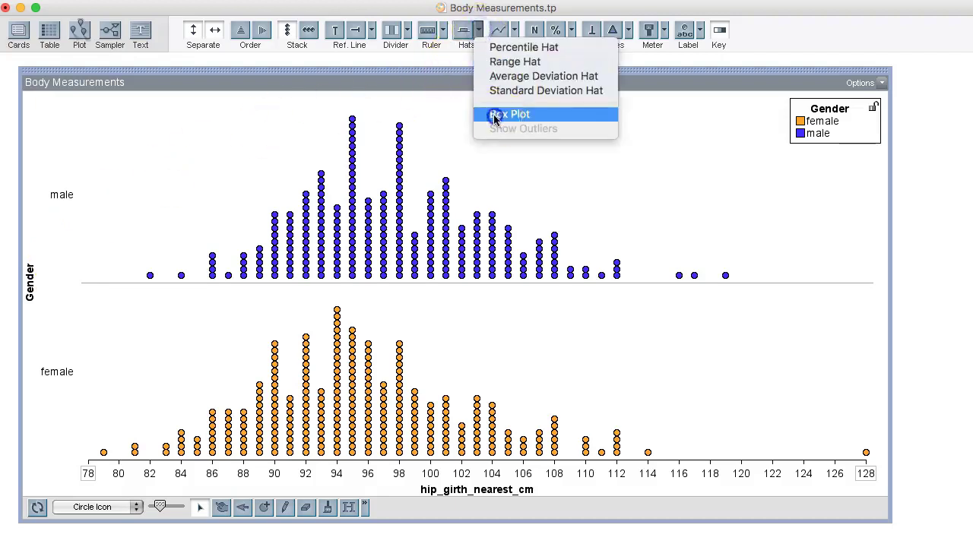
left_click(495, 102)
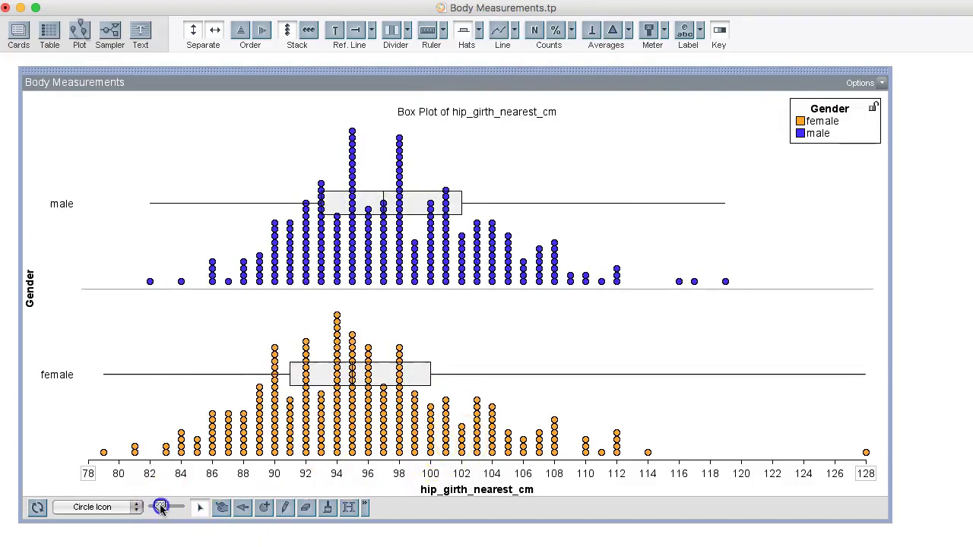
left_click_drag(161, 509, 156, 509)
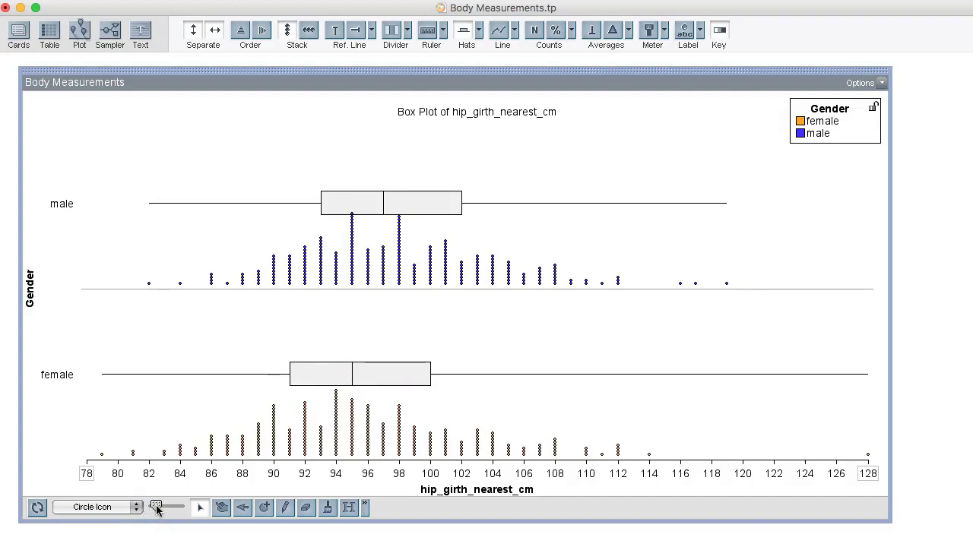
Step: Add a vertical reference line at 95, the female median
left_click(334, 30)
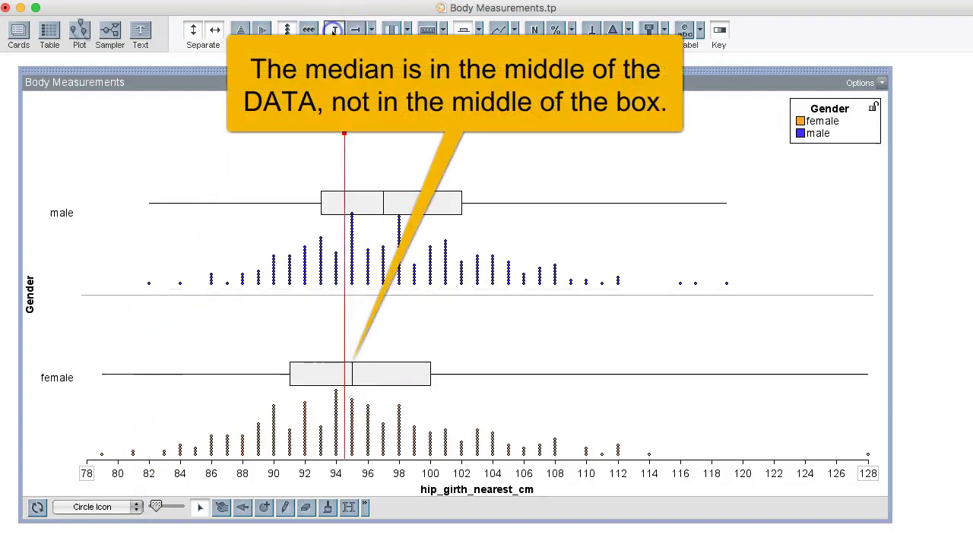
left_click(348, 134)
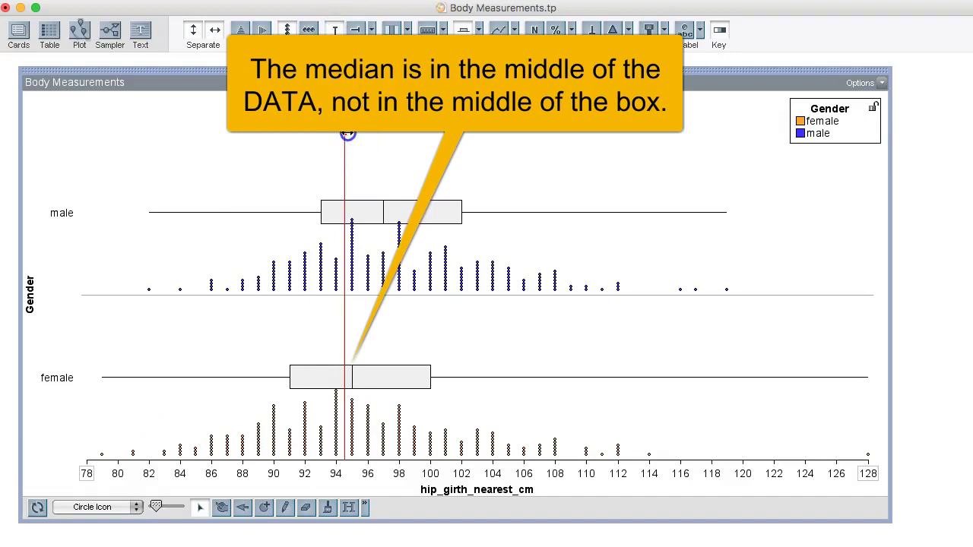
left_click_drag(347, 134, 353, 134)
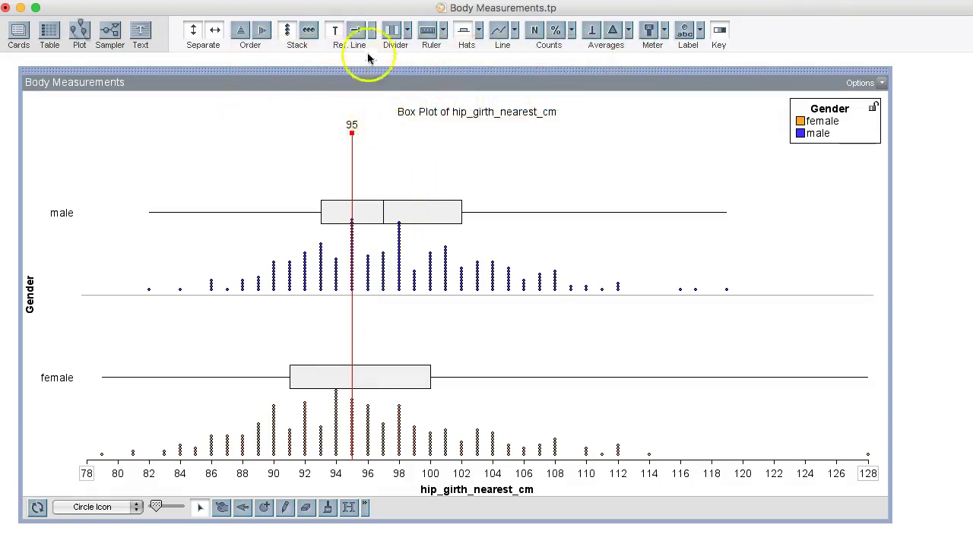
Step: Add a second vertical reference line at 97, the male median
left_click(372, 30)
left_click(399, 51)
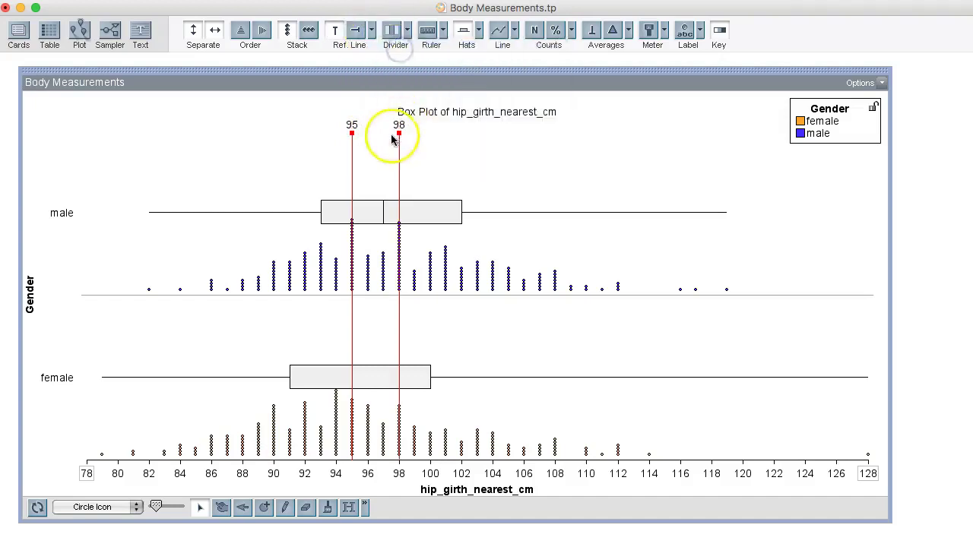
left_click_drag(399, 134, 384, 136)
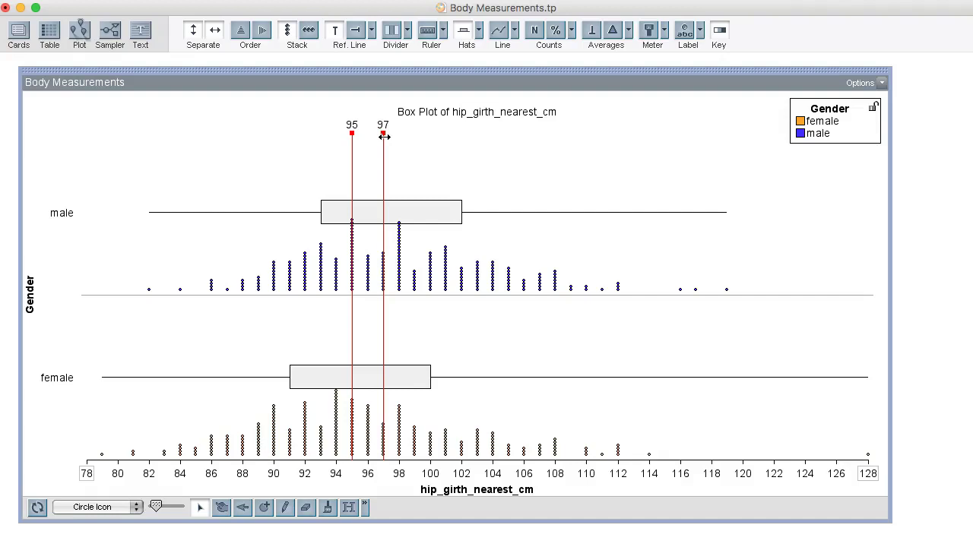
Step: Add dividers and fit the male shaded band to its box, right edge at 102
left_click(391, 31)
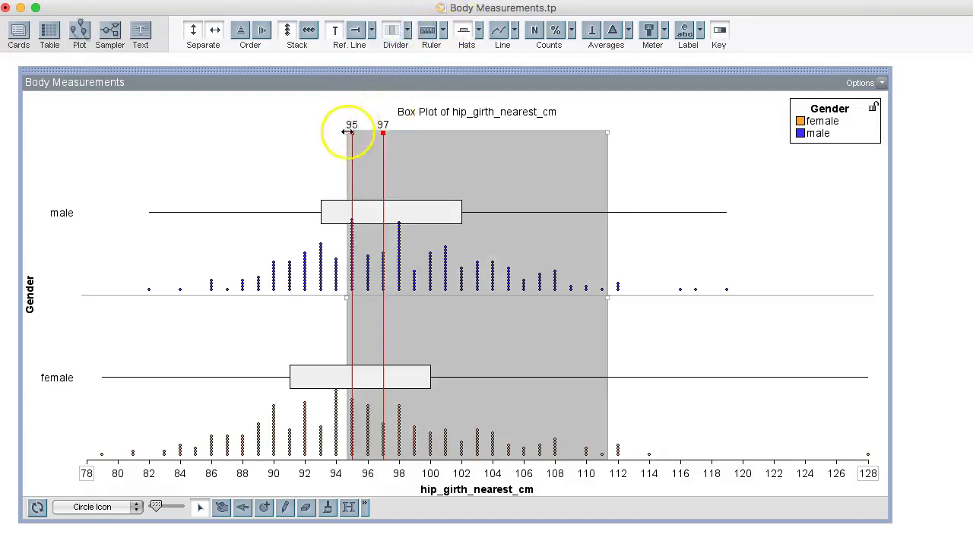
left_click_drag(346, 133, 320, 133)
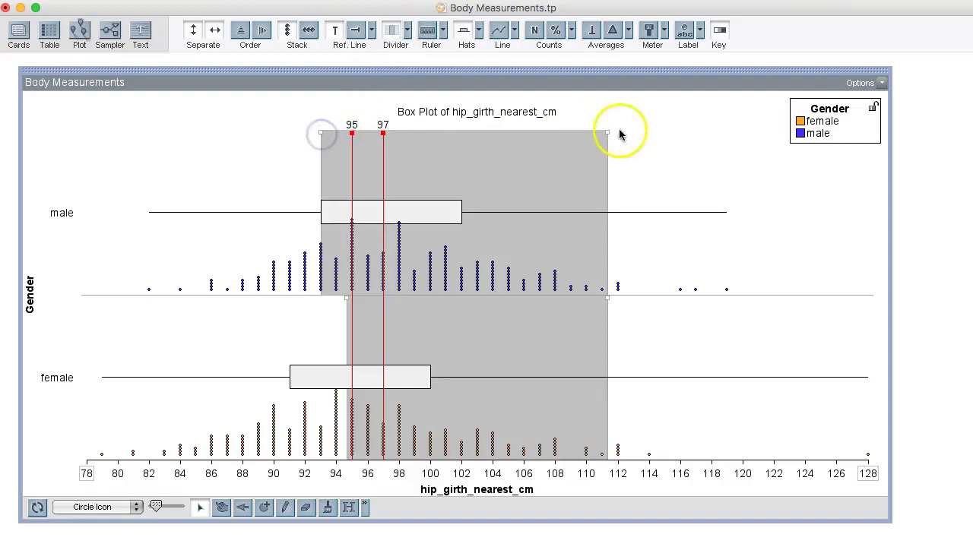
left_click_drag(607, 136, 462, 160)
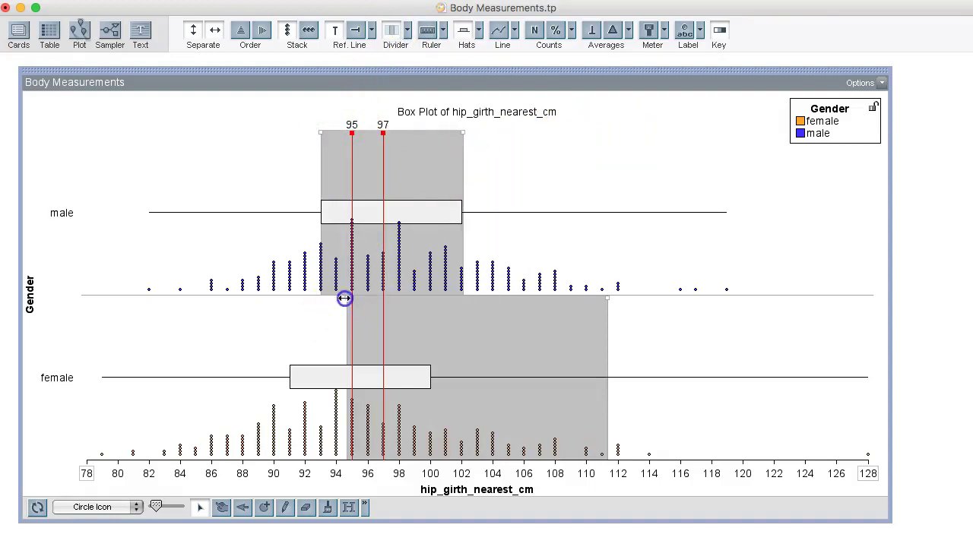
Step: Fit the female shaded band from 91 to 100 and move the 95 reference line to 93
left_click_drag(344, 298, 290, 310)
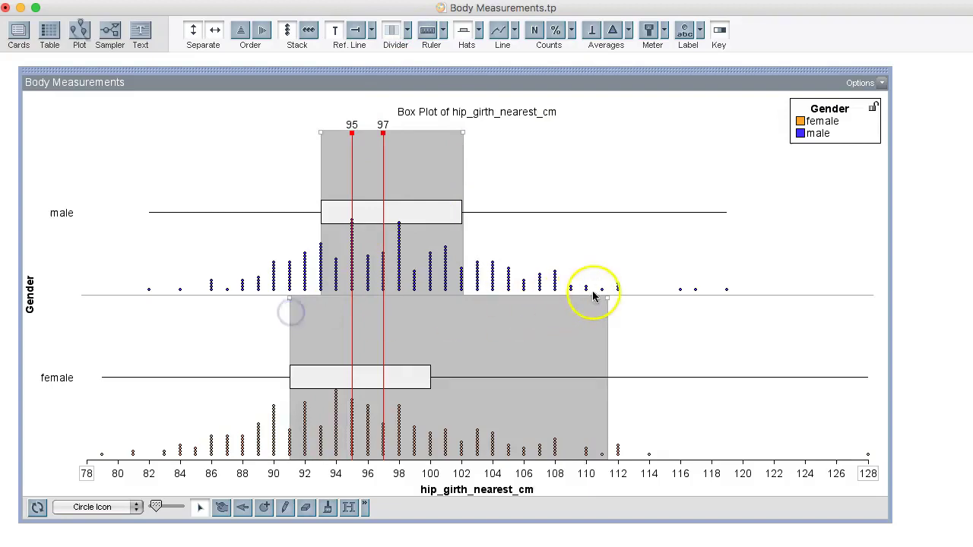
left_click_drag(607, 298, 431, 326)
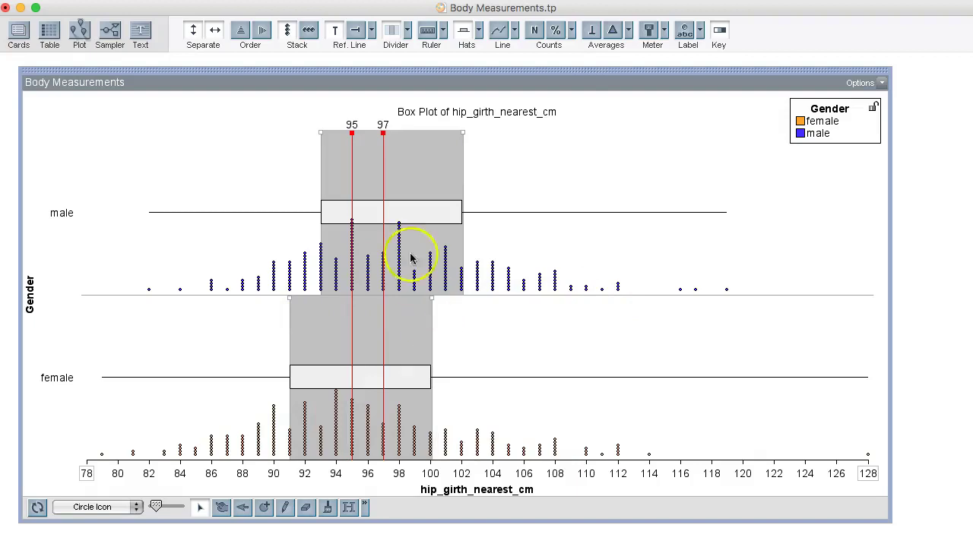
left_click_drag(351, 133, 321, 133)
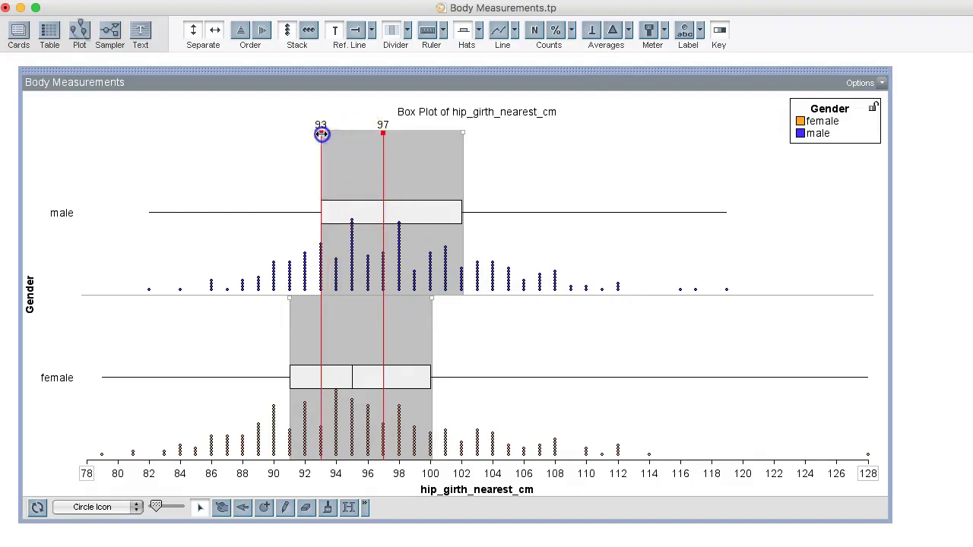
Step: Move the reference lines from 97 and 93 to 100 and 91, the female quartiles
left_click(383, 133)
left_click_drag(383, 134, 461, 135)
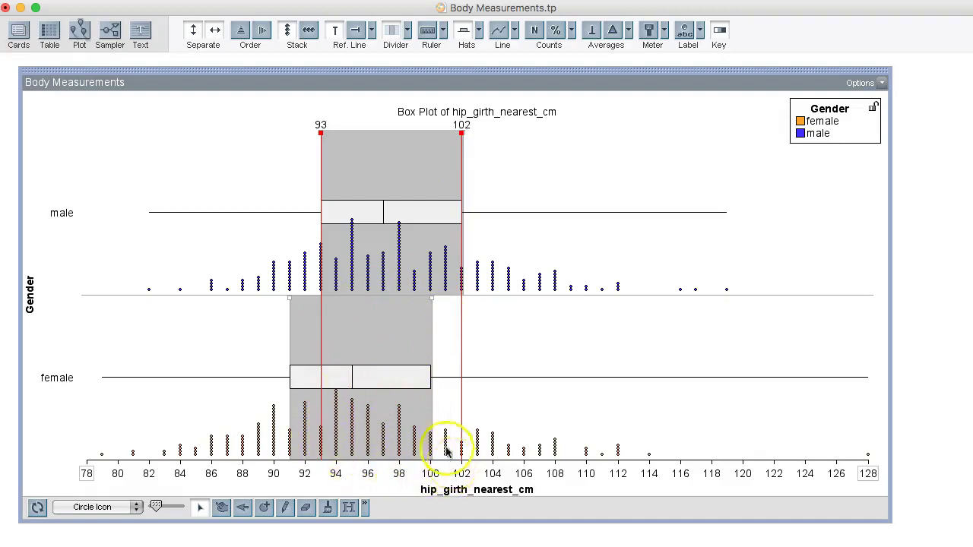
left_click_drag(320, 133, 290, 142)
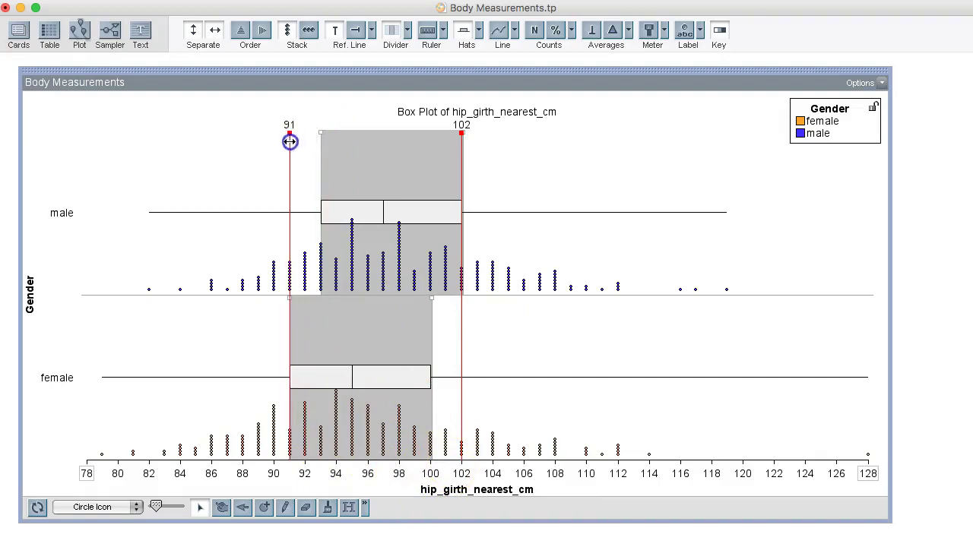
left_click_drag(461, 135, 430, 140)
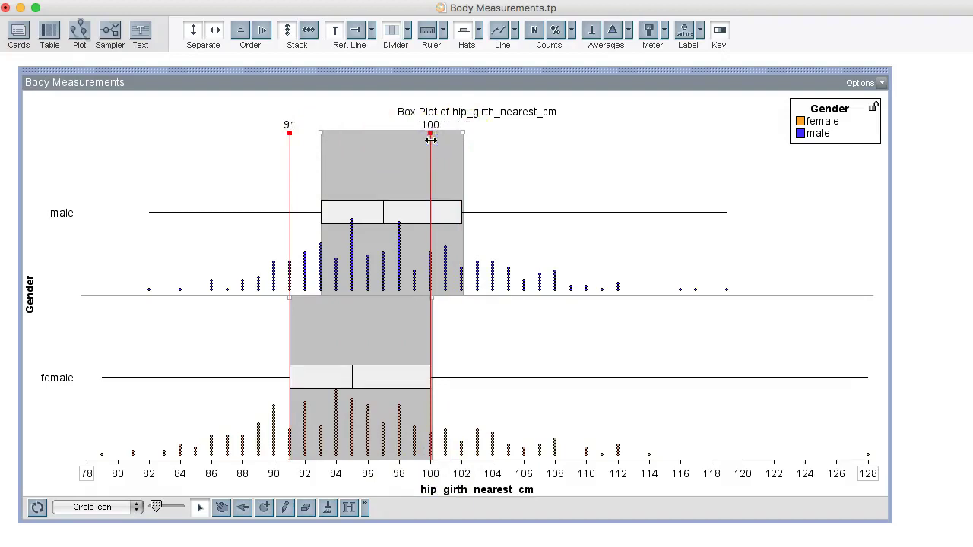
left_click(305, 248)
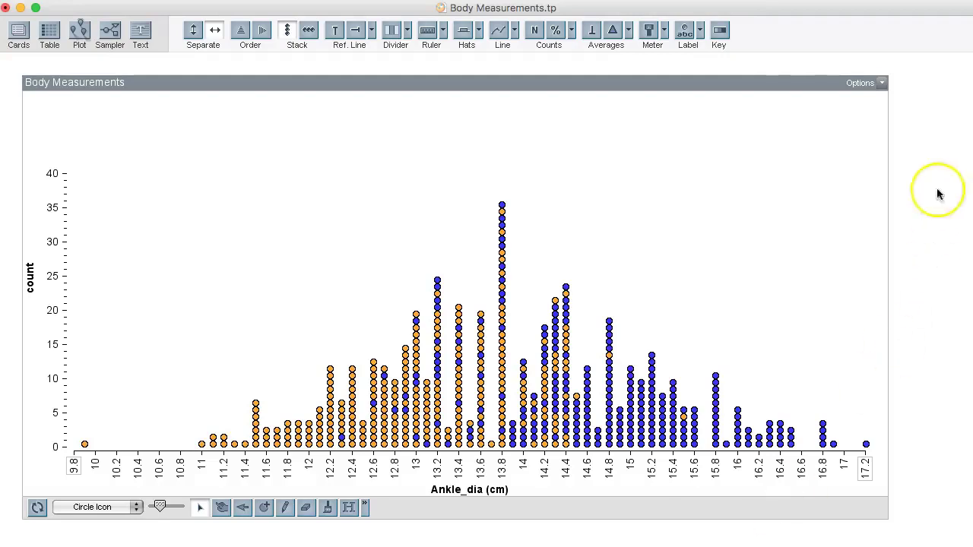
Step: Show the Gender colour legend and drag Gender to the vertical axis to split ankle diameter rows
left_click(718, 30)
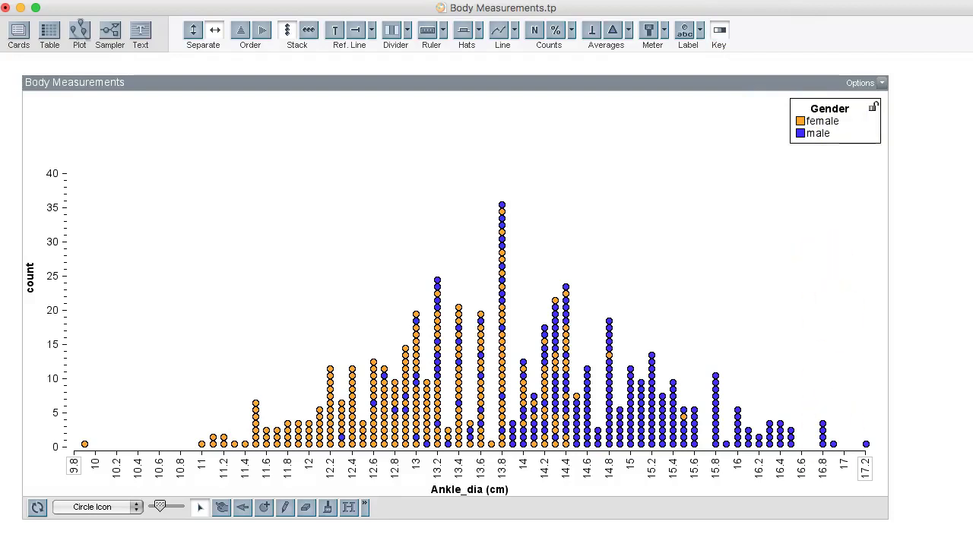
left_click(528, 504)
left_click_drag(3, 257, 46, 298)
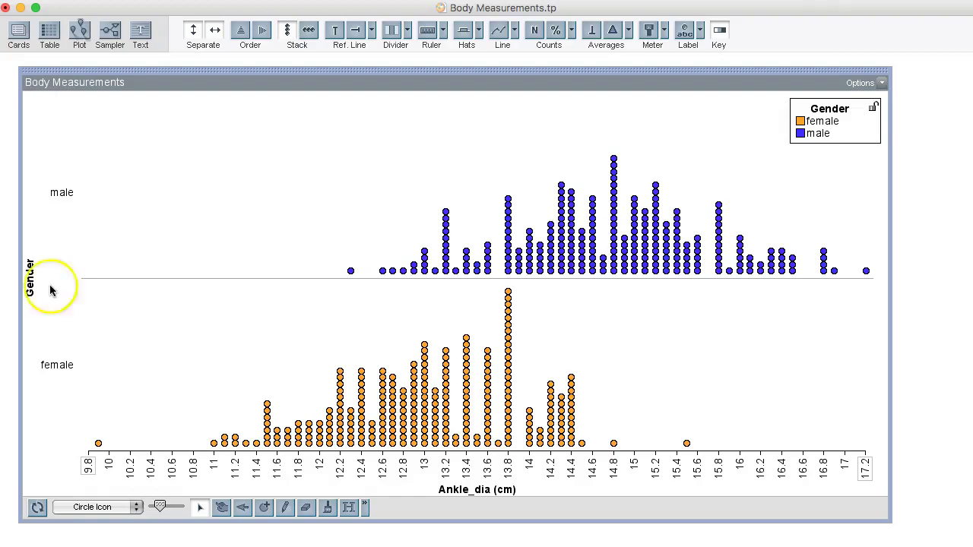
Step: Add Box Plot hats to the male and female ankle diameter rows and shrink the dots
left_click(479, 31)
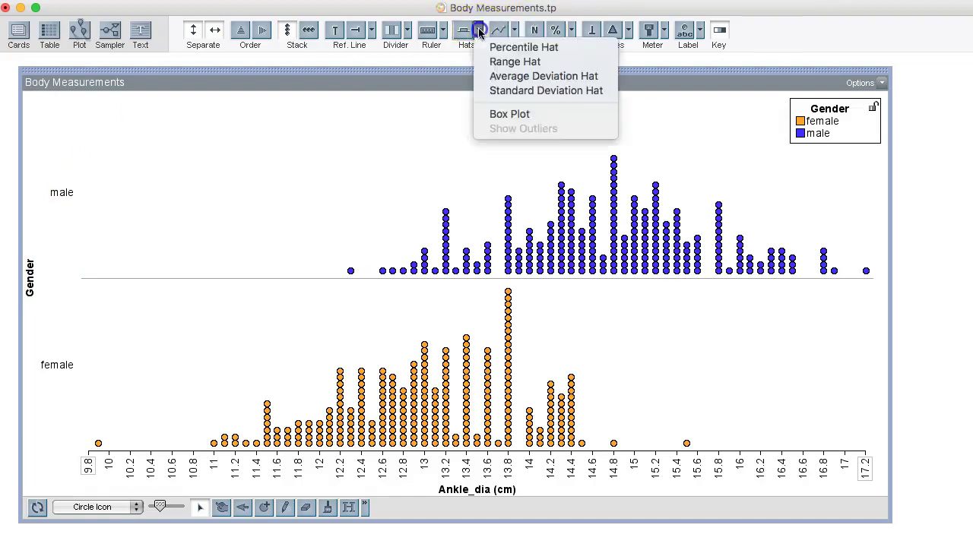
left_click(501, 114)
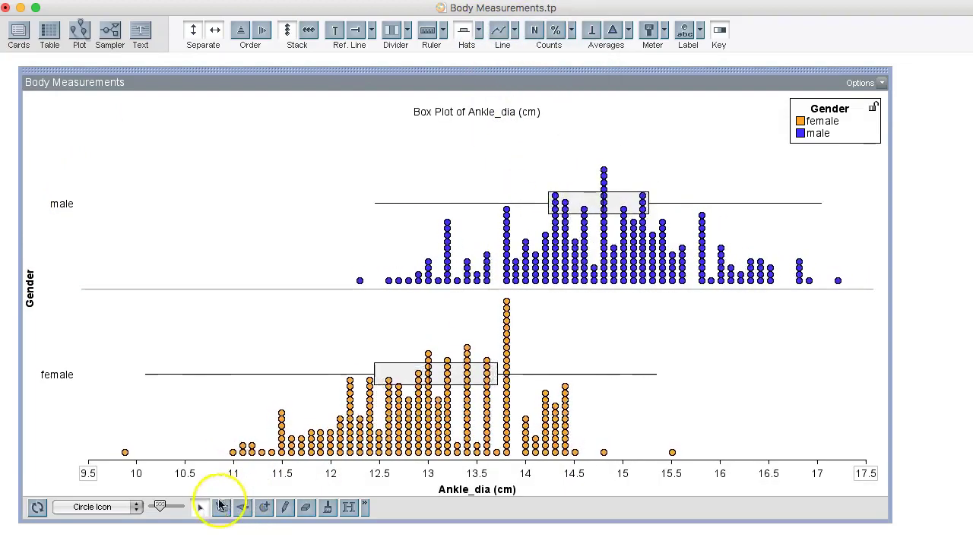
left_click_drag(160, 507, 156, 508)
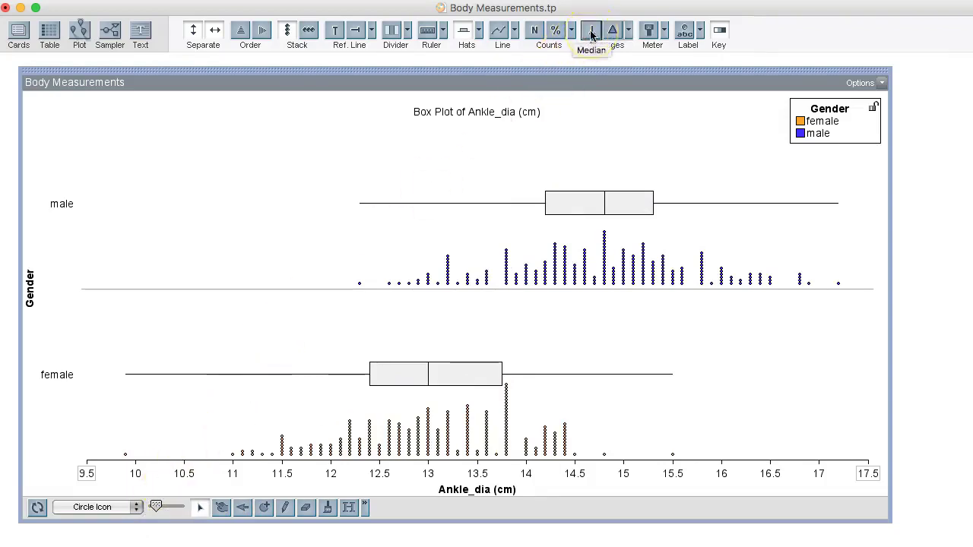
Step: Add two vertical reference lines and place them at 14.8 and 13
left_click(335, 30)
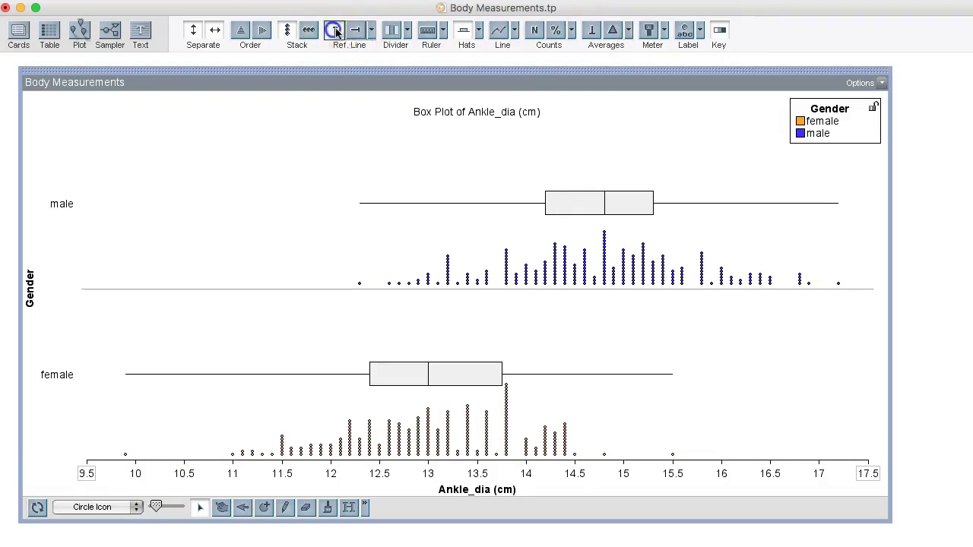
left_click(371, 31)
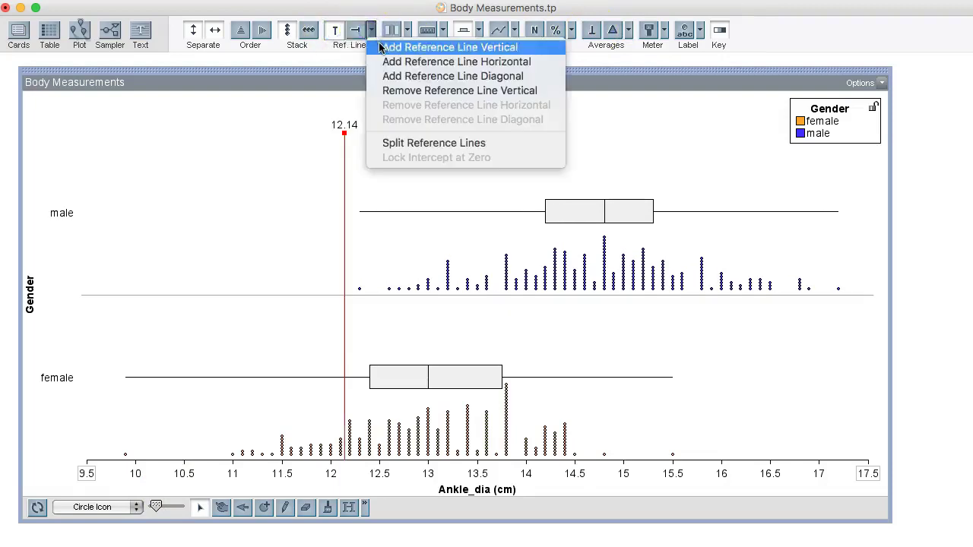
left_click(380, 47)
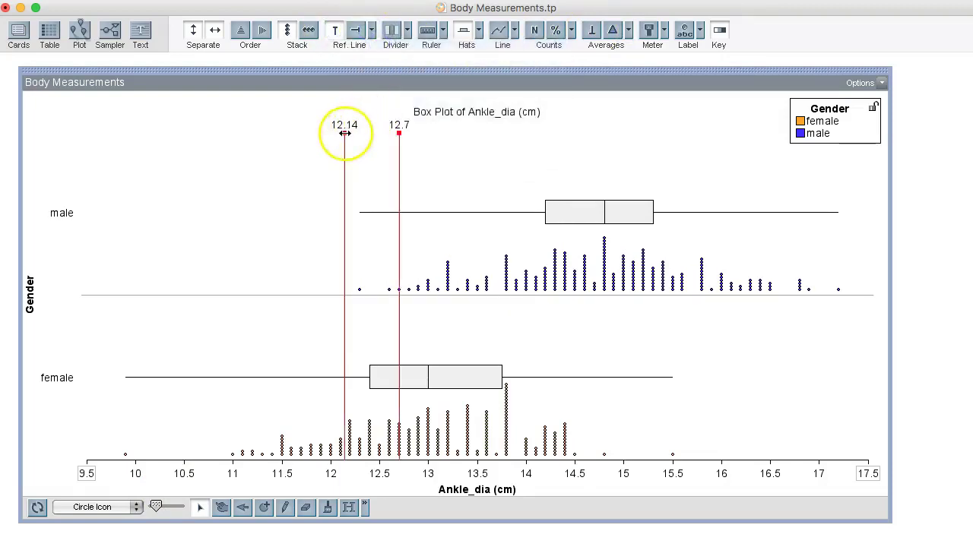
left_click_drag(395, 135, 605, 145)
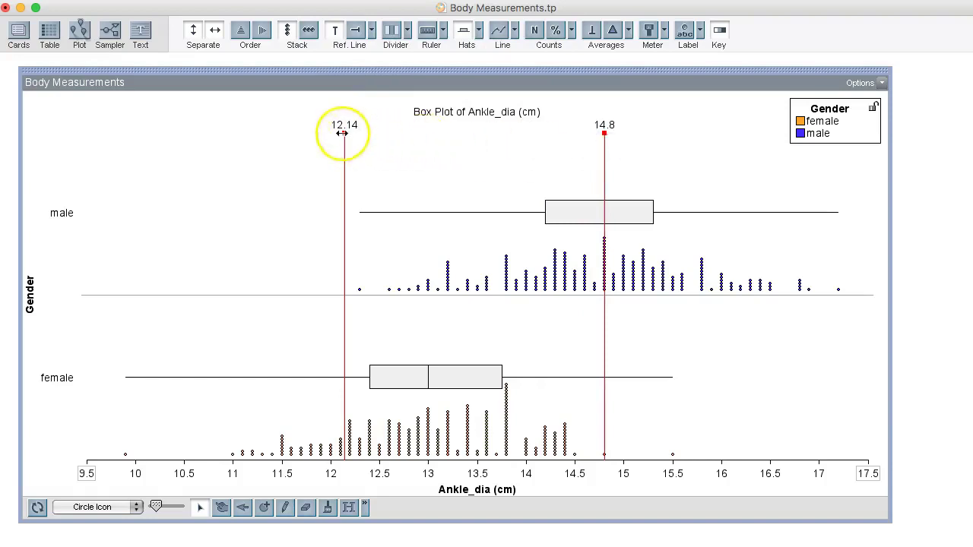
left_click_drag(343, 133, 428, 136)
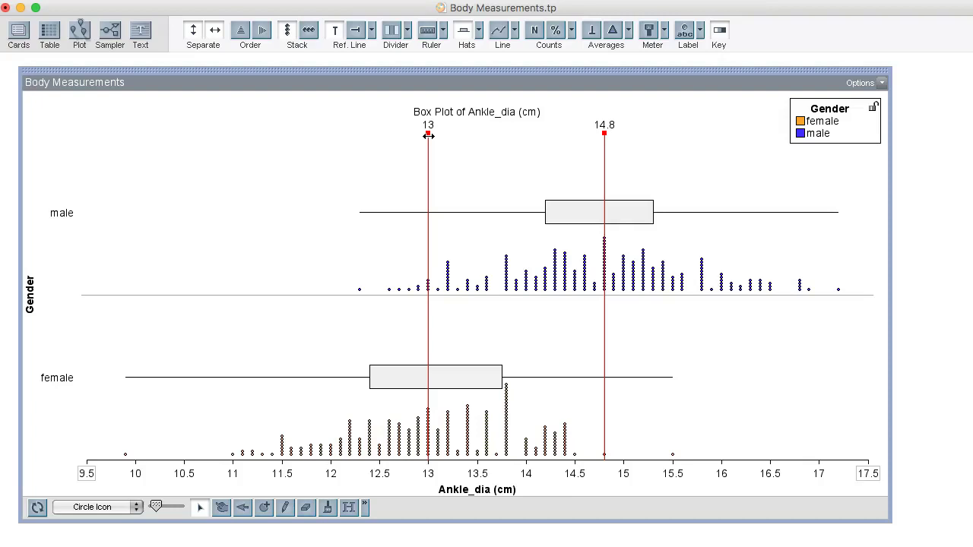
Step: Add dividers, align the male shaded band with its box, and move the 14.8 line to 15.48
left_click(393, 33)
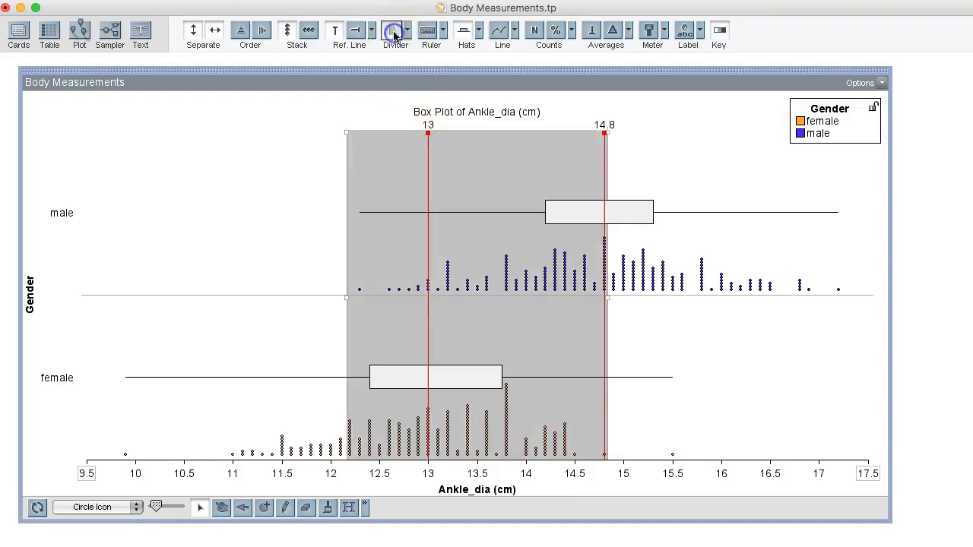
left_click_drag(348, 137, 546, 153)
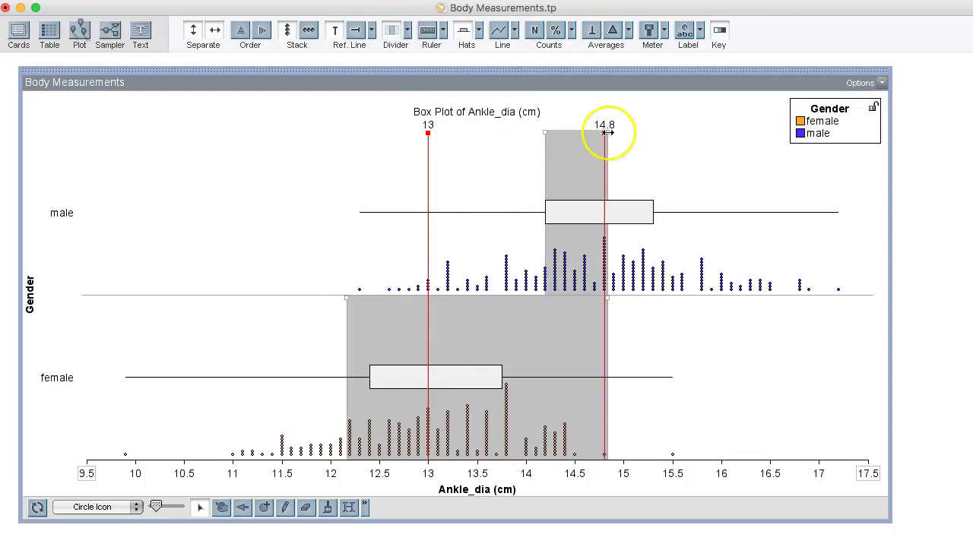
left_click_drag(608, 132, 671, 132)
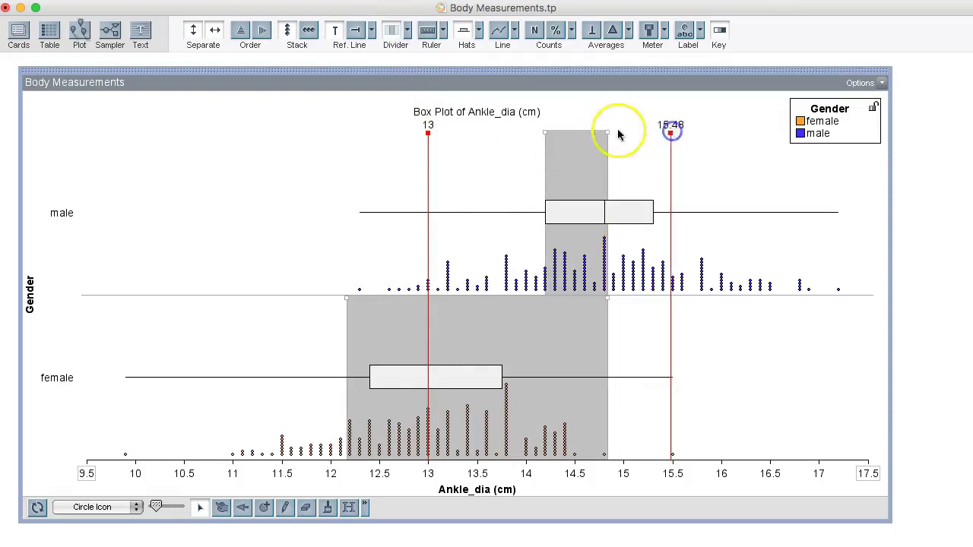
left_click_drag(608, 132, 653, 133)
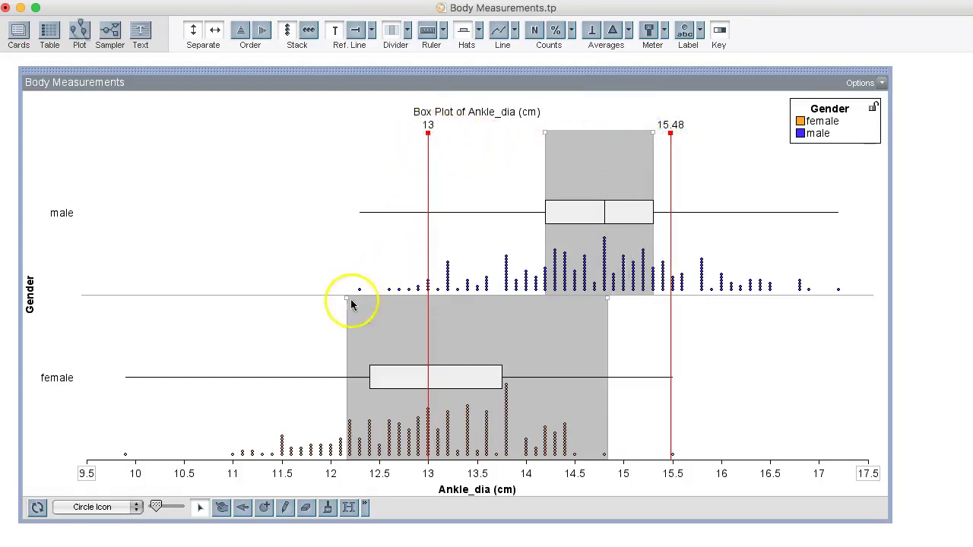
Step: Fit the female shaded band from 12.4 to its box end and move the 13 line to 14.2
left_click_drag(346, 297, 369, 302)
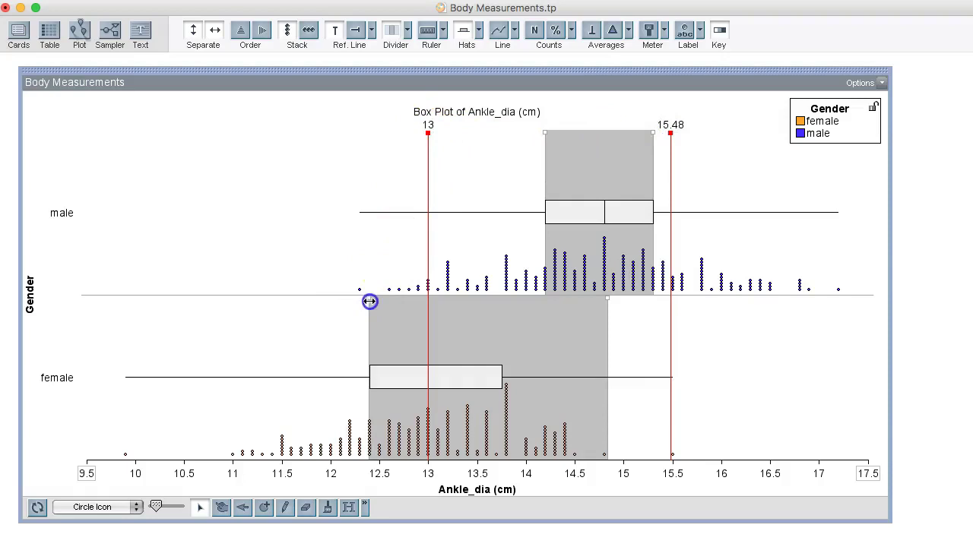
left_click_drag(610, 302, 501, 319)
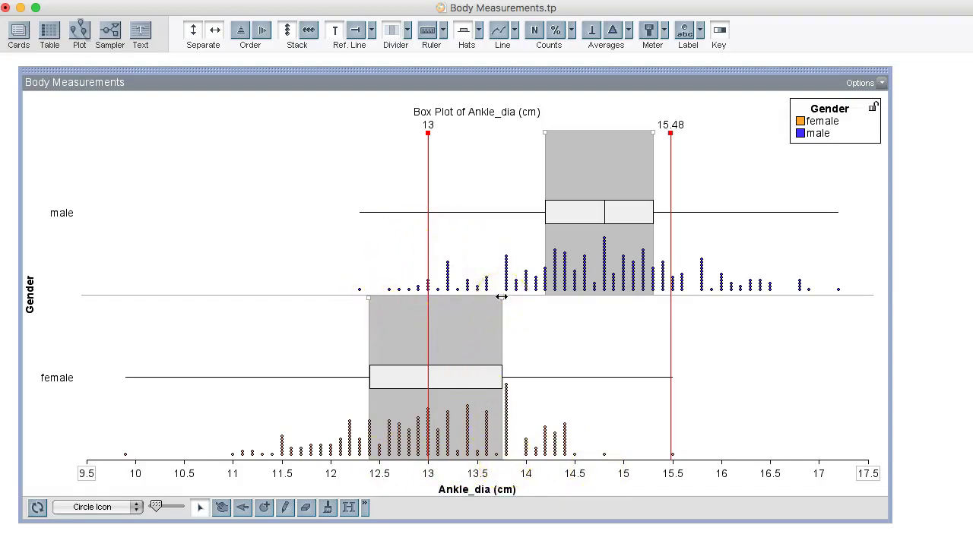
left_click_drag(427, 133, 545, 139)
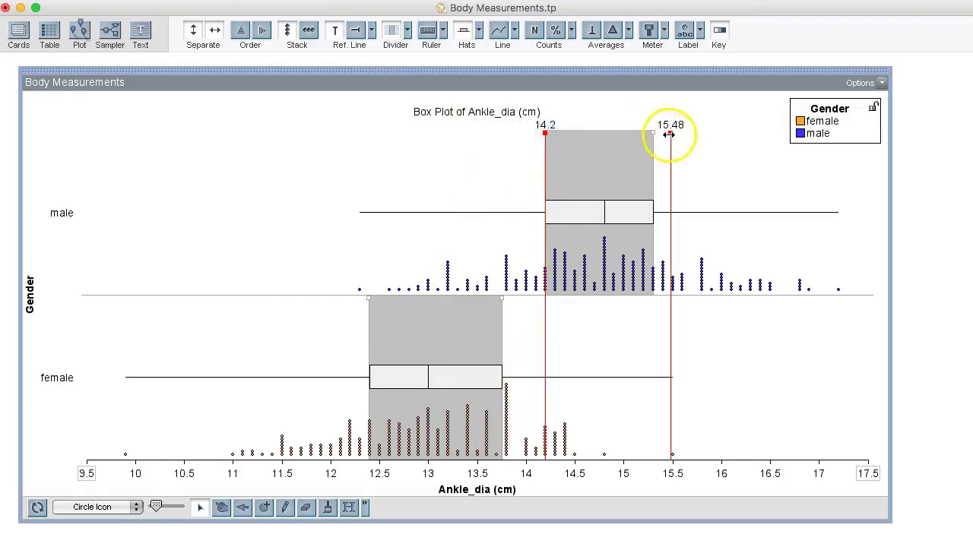
Step: Move the 15.48 reference line to 15.3, the male upper quartile
left_click_drag(670, 134, 652, 135)
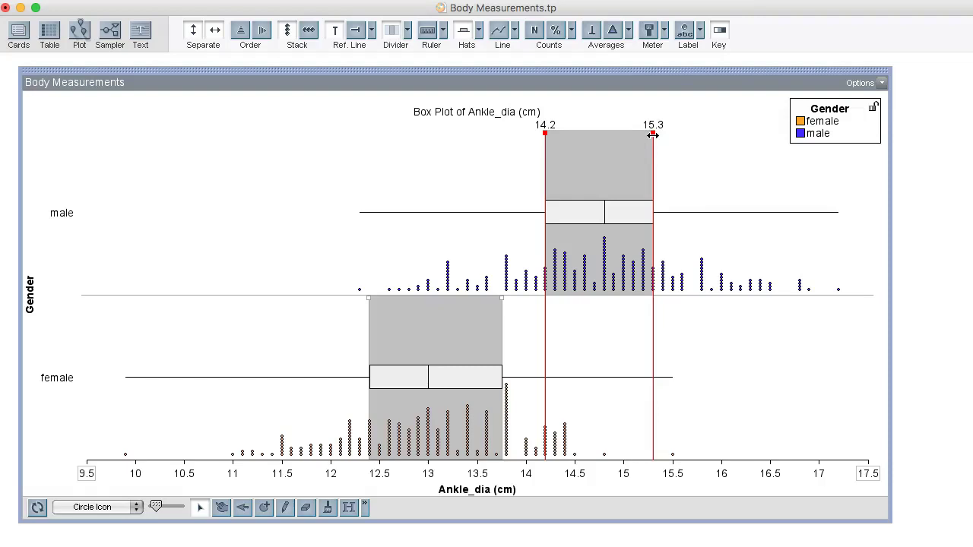
left_click(652, 134)
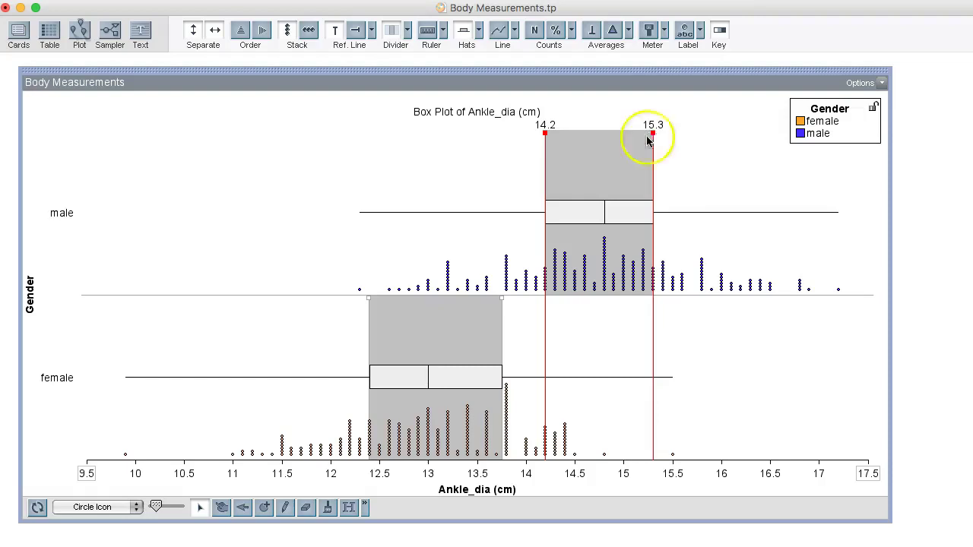
left_click(546, 132)
Step: Move the lines from 14.2 and 15.3 to the female quartiles, 12.4 and 13.75
left_click_drag(546, 133, 369, 169)
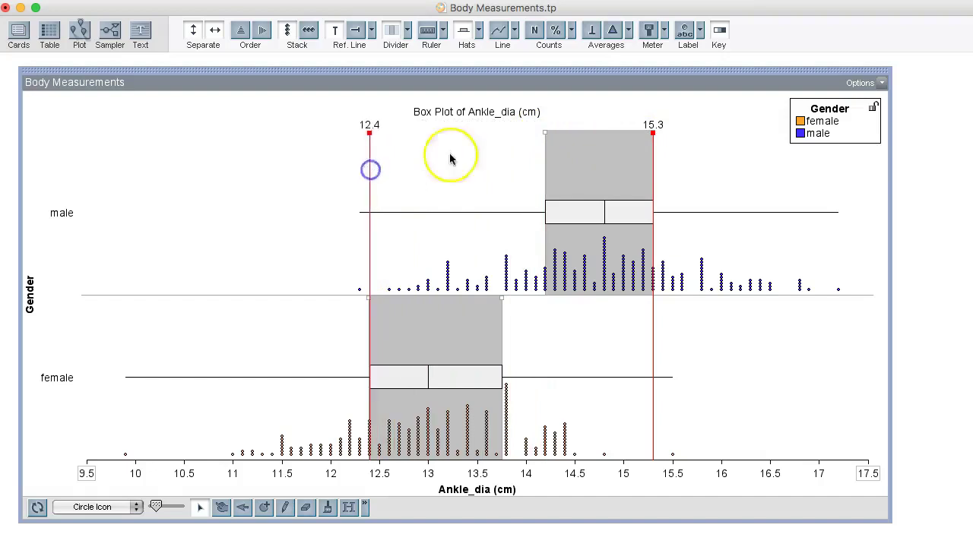
mouse_move(653, 134)
left_mouse_down()
mouse_move(517, 167)
mouse_move(503, 183)
left_mouse_up()
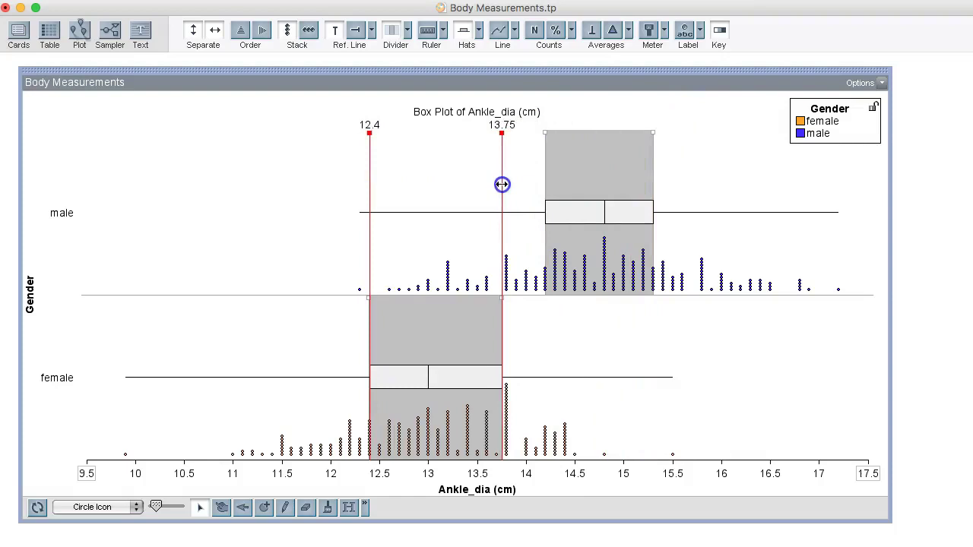
left_click_drag(503, 184, 501, 185)
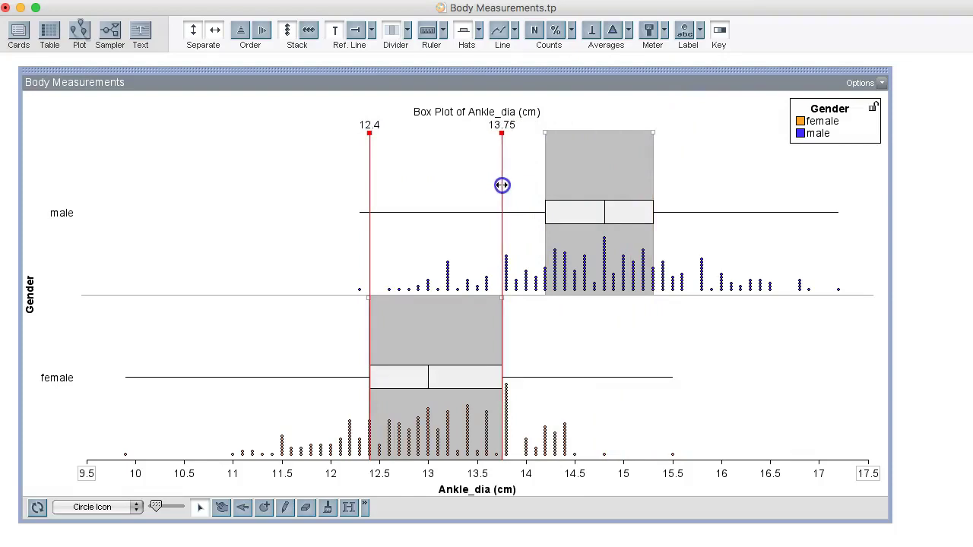